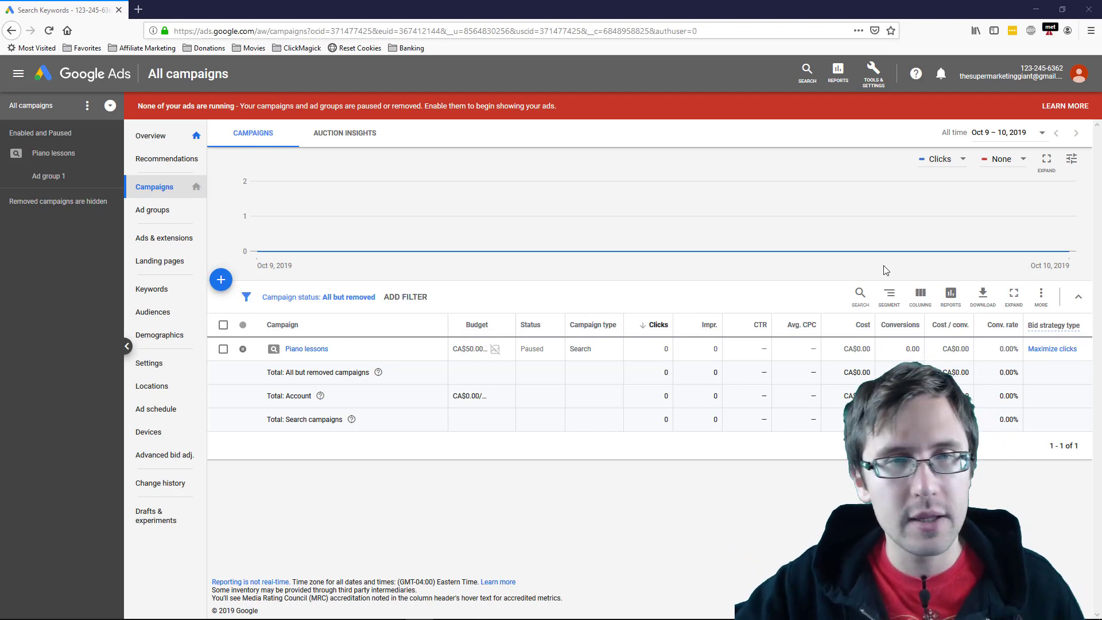
Step: Create a Phone calls conversion action for calls from call extensions or call-only ads
left_click(872, 74)
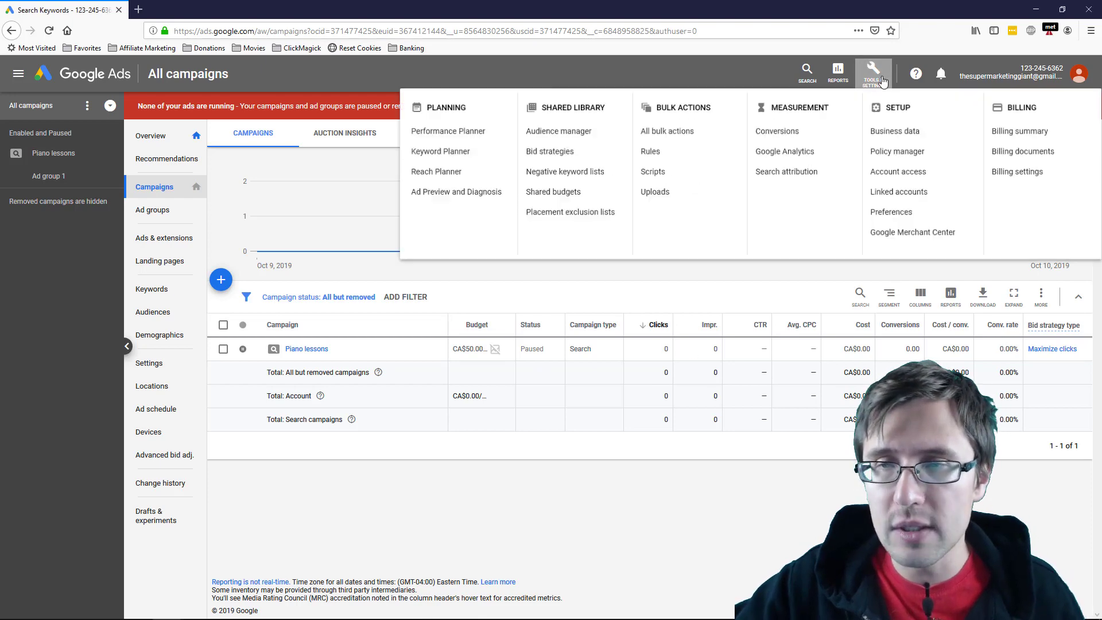
left_click(797, 134)
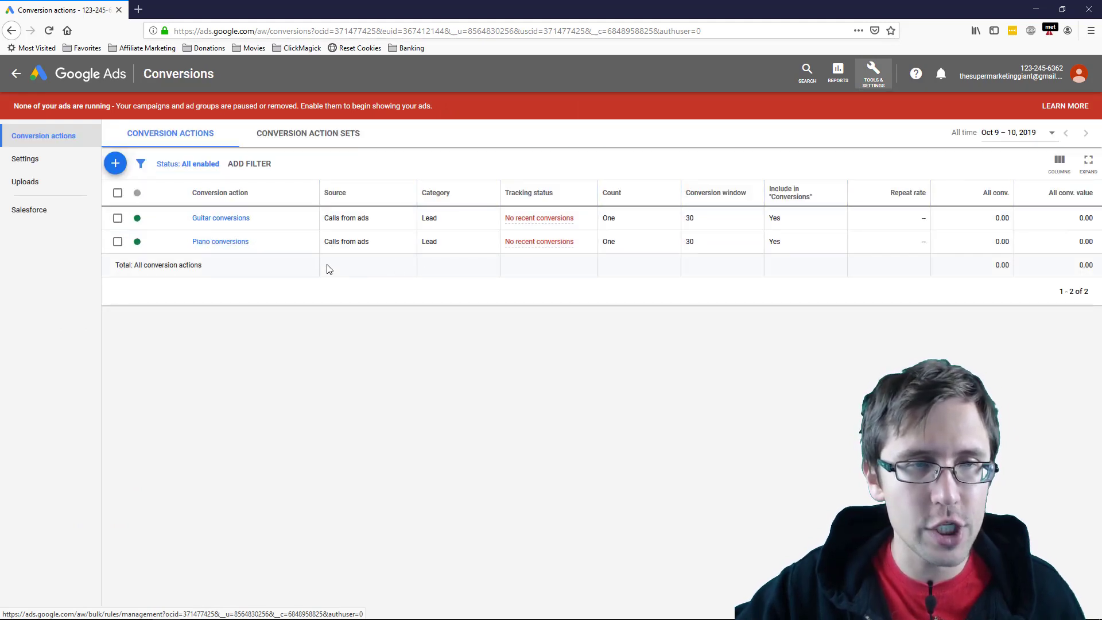
left_click(116, 164)
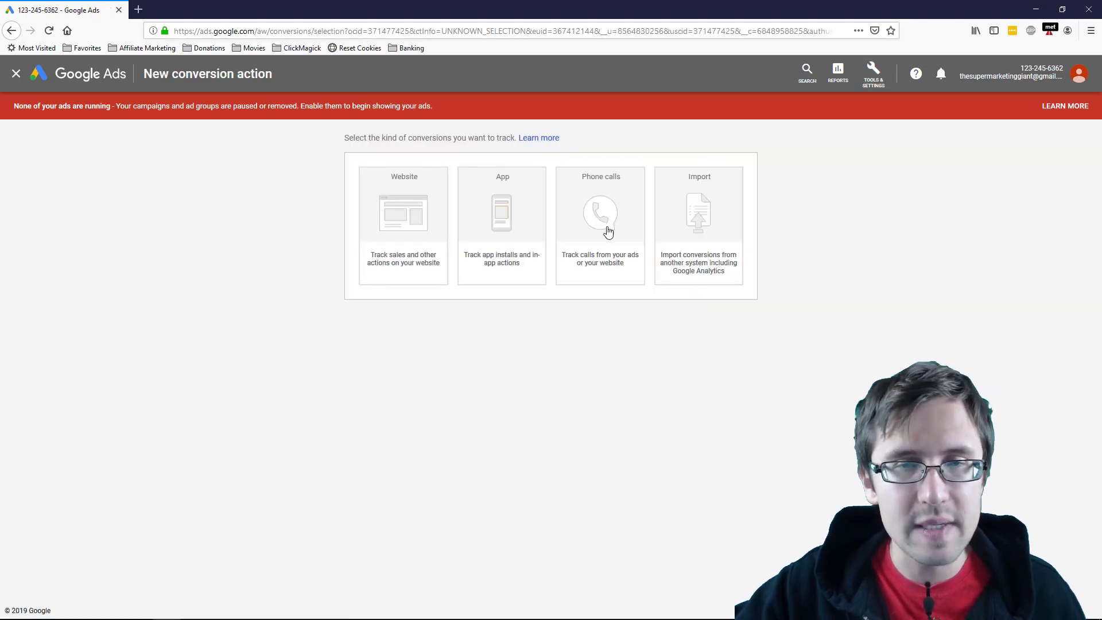
left_click(606, 228)
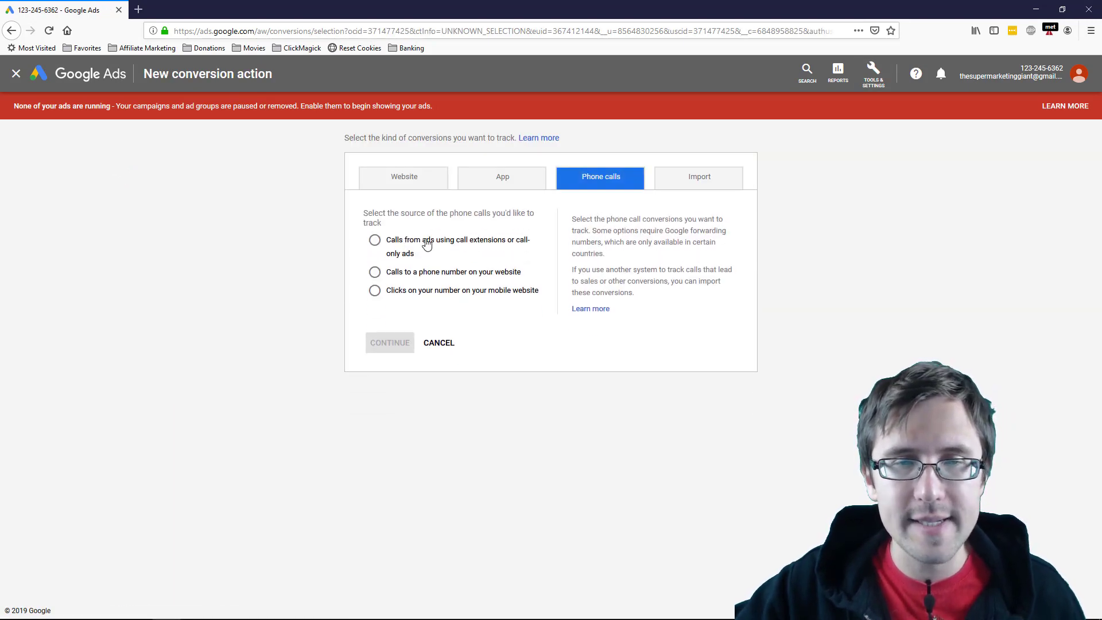
left_click(426, 244)
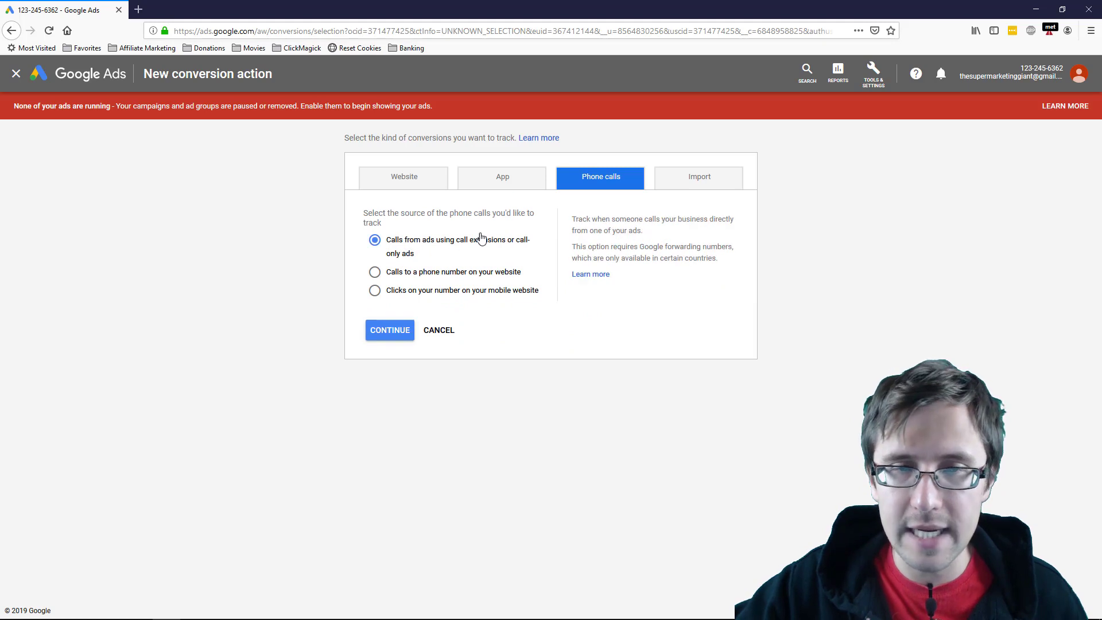
left_click(389, 330)
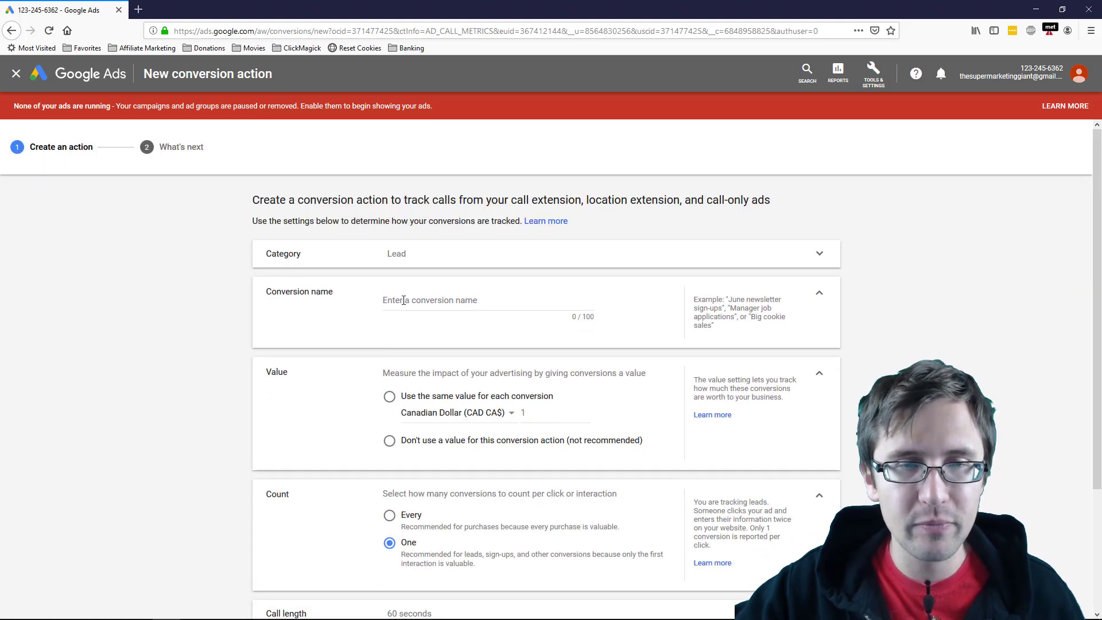
Step: Name the conversion 'Violin Conversions' and give each conversion the same value of 17 CAD
left_click(403, 300)
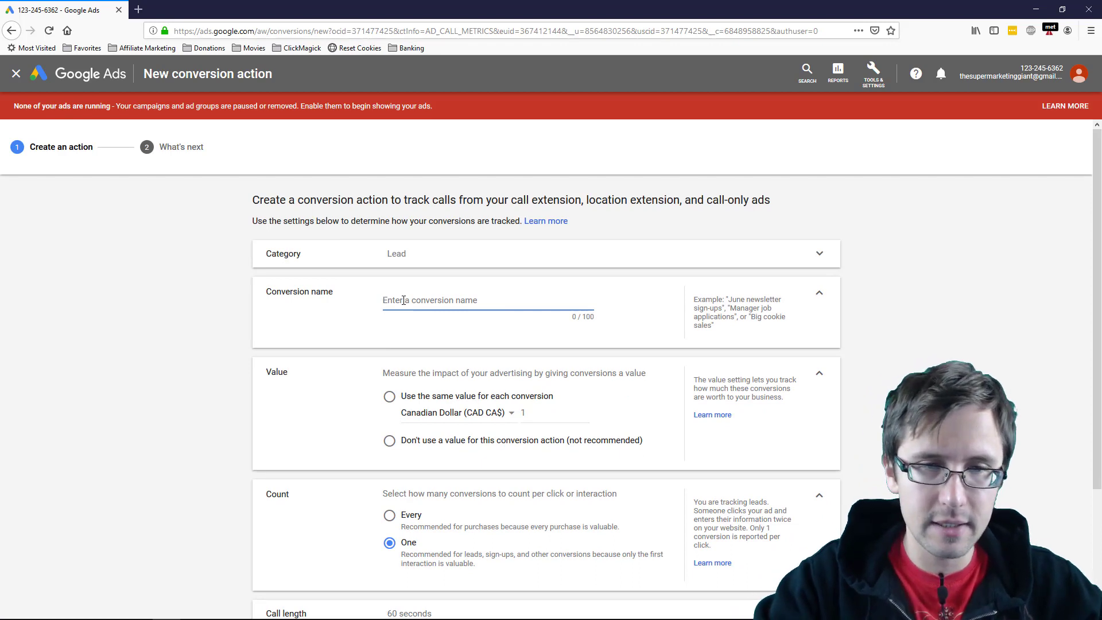
type("YouTube Test Name")
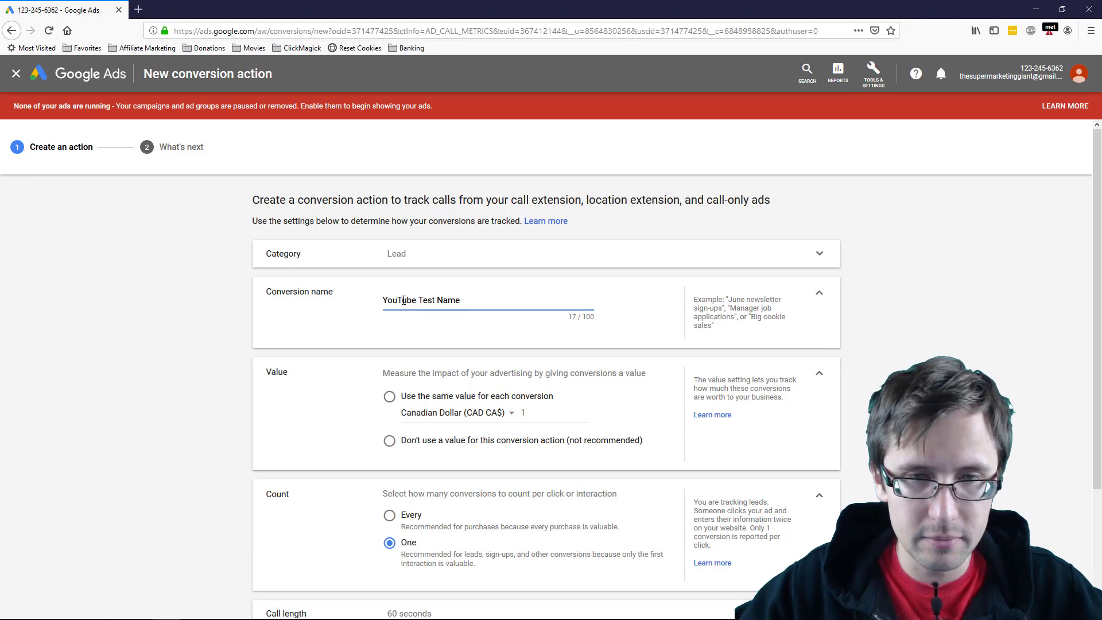
triple_click(403, 300)
type("Violin")
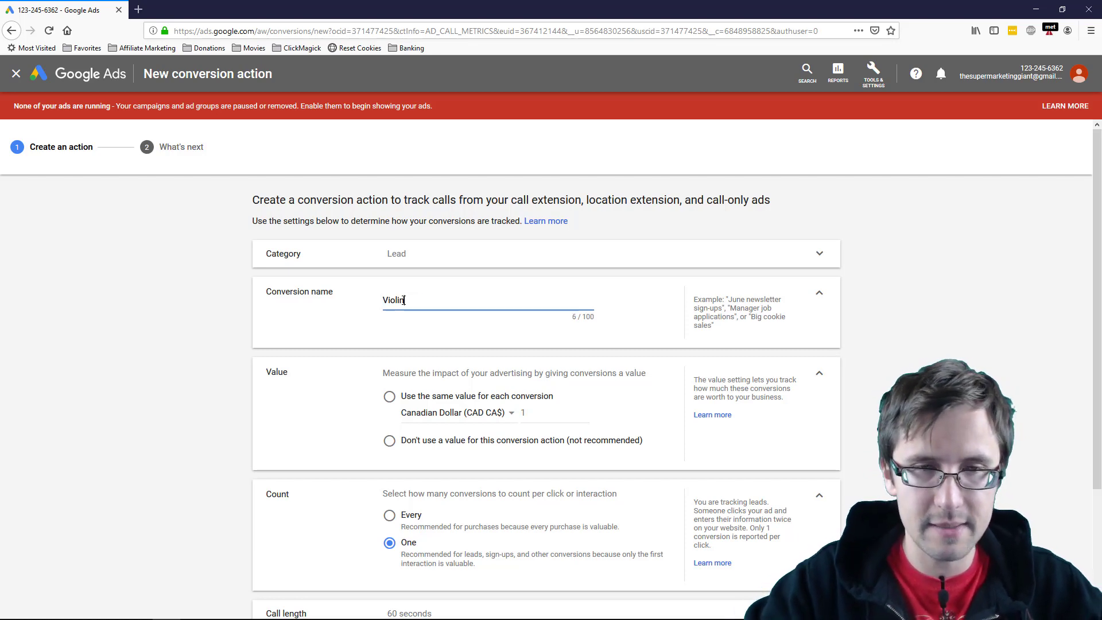
type(" Conversions")
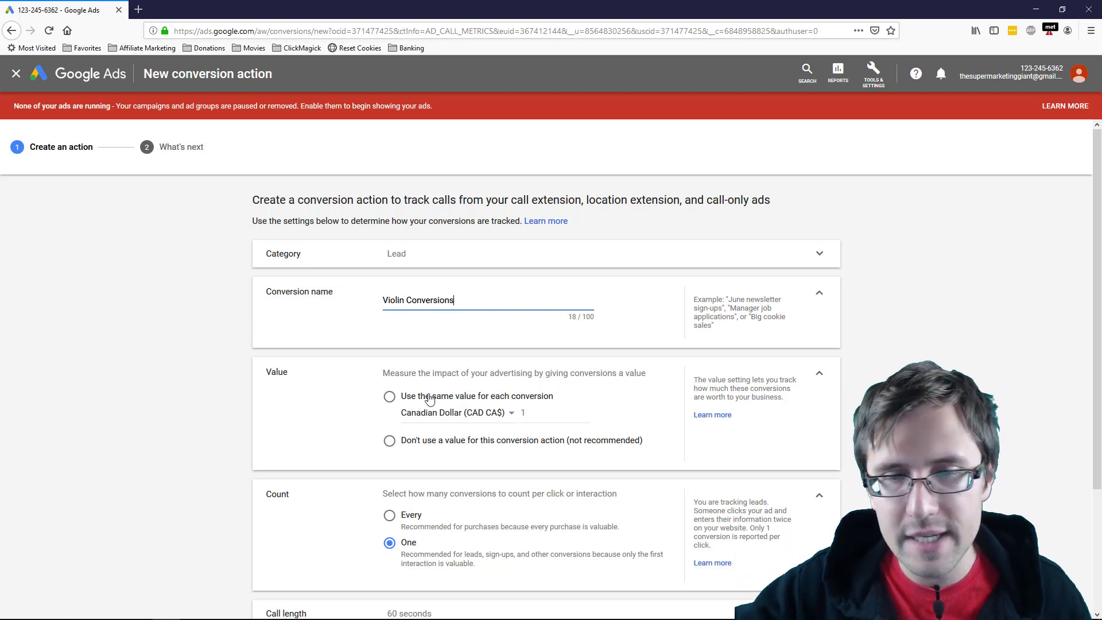
left_click(541, 396)
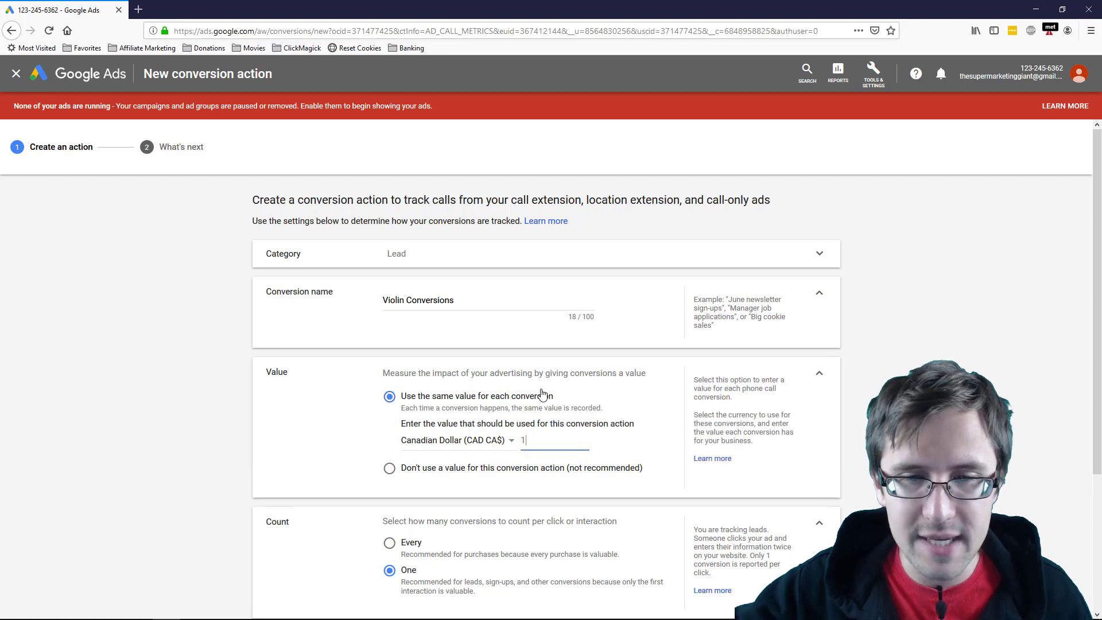
type("1")
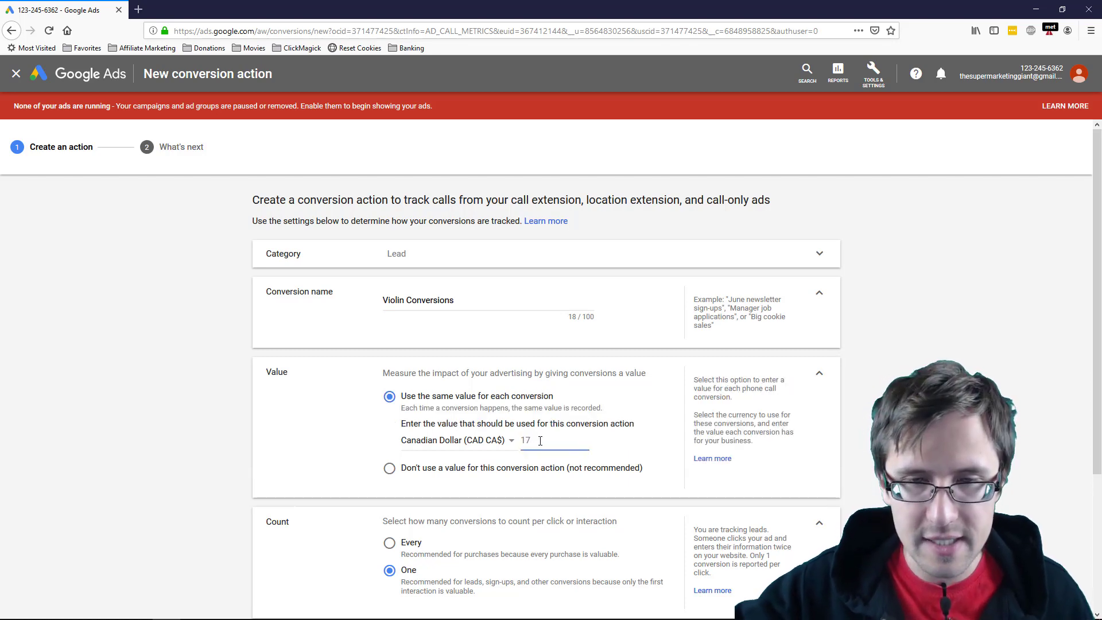
type("7")
left_click(308, 481)
scroll(308, 482, "down", 3)
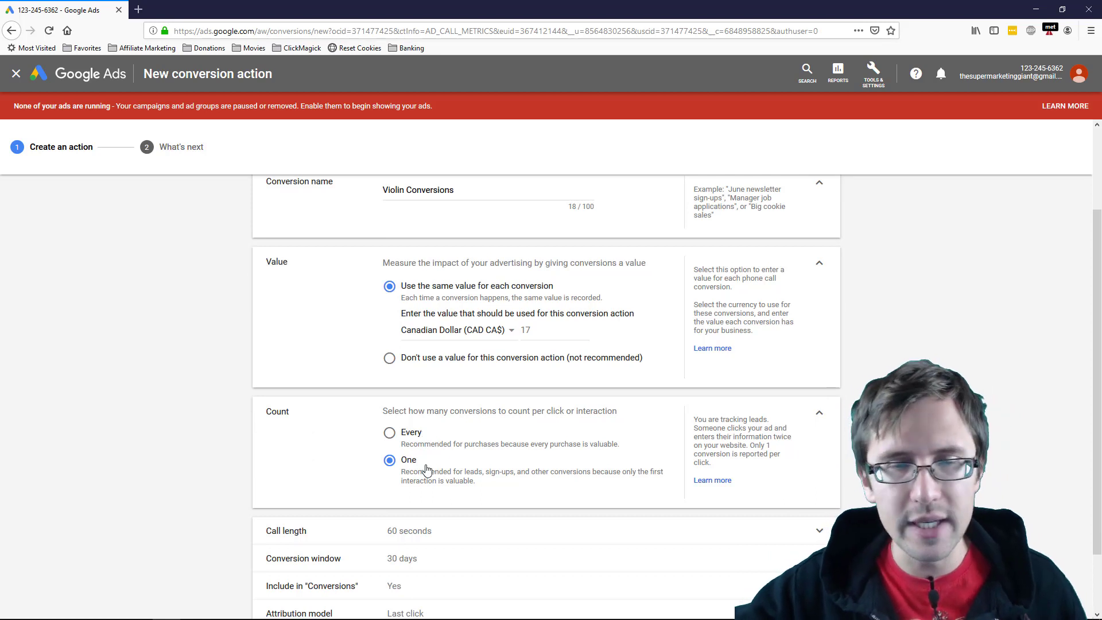
right_click(425, 469)
left_click(338, 459)
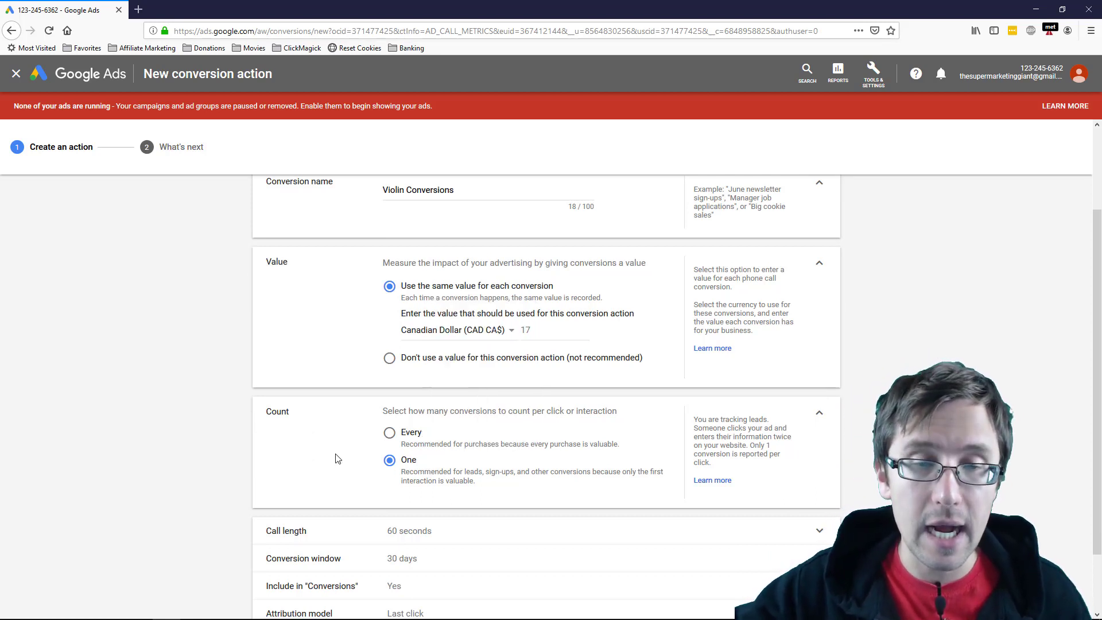
left_click(400, 440)
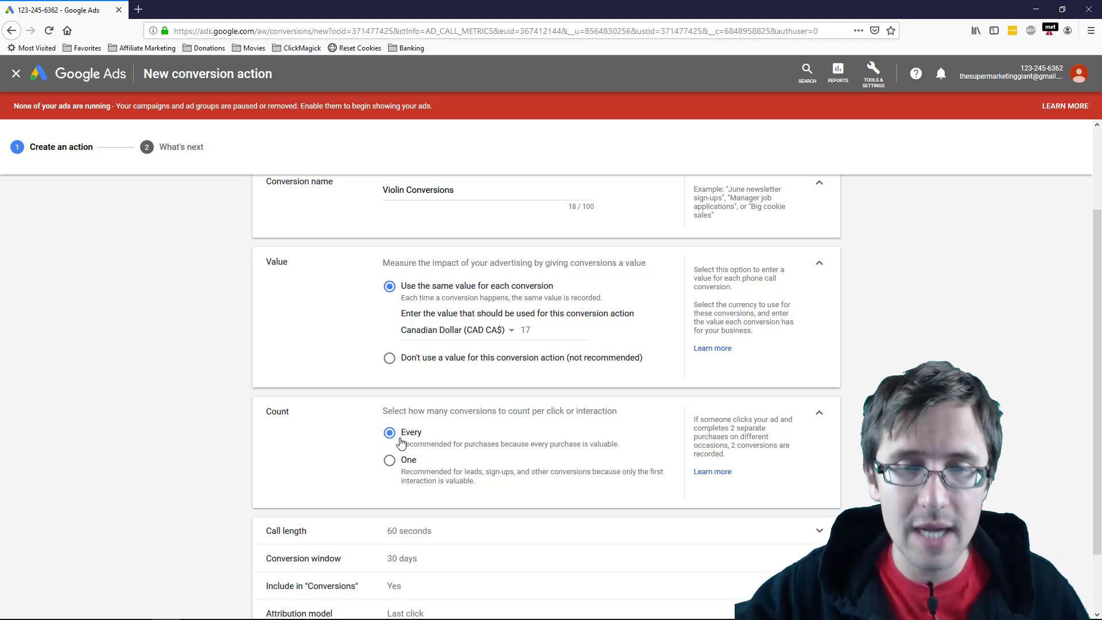
left_click(403, 471)
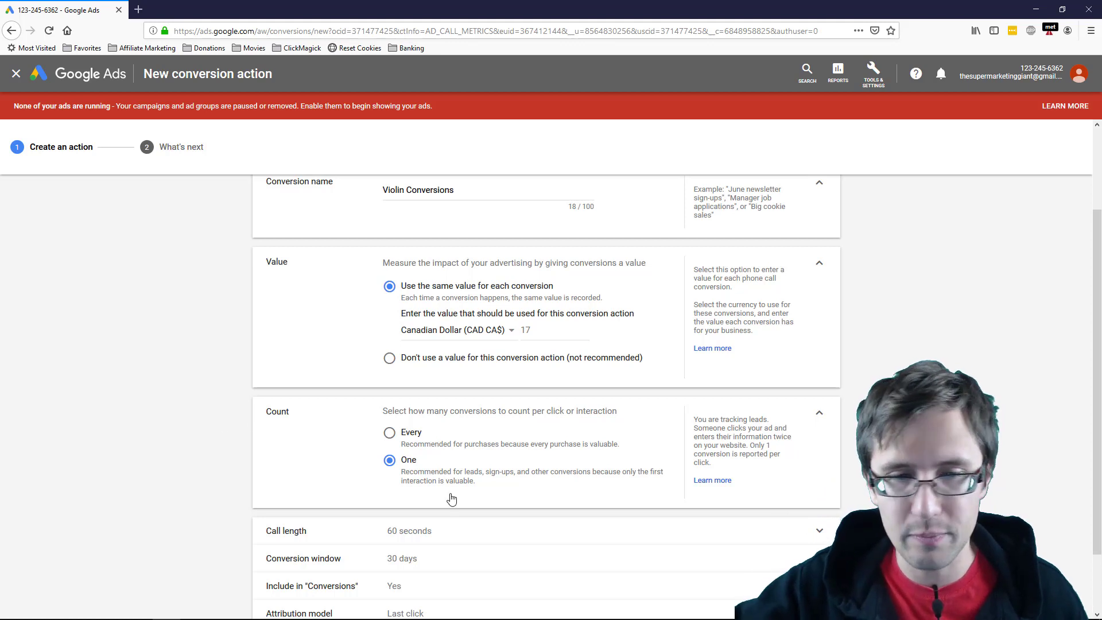
scroll(437, 436, "down", 1)
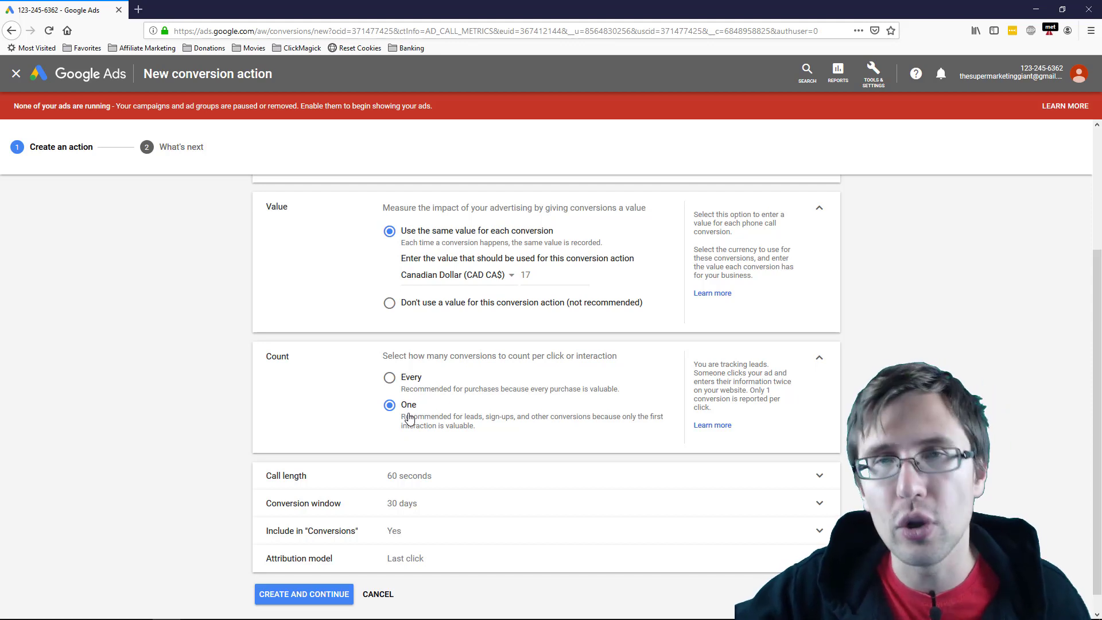
scroll(409, 419, "down", 1)
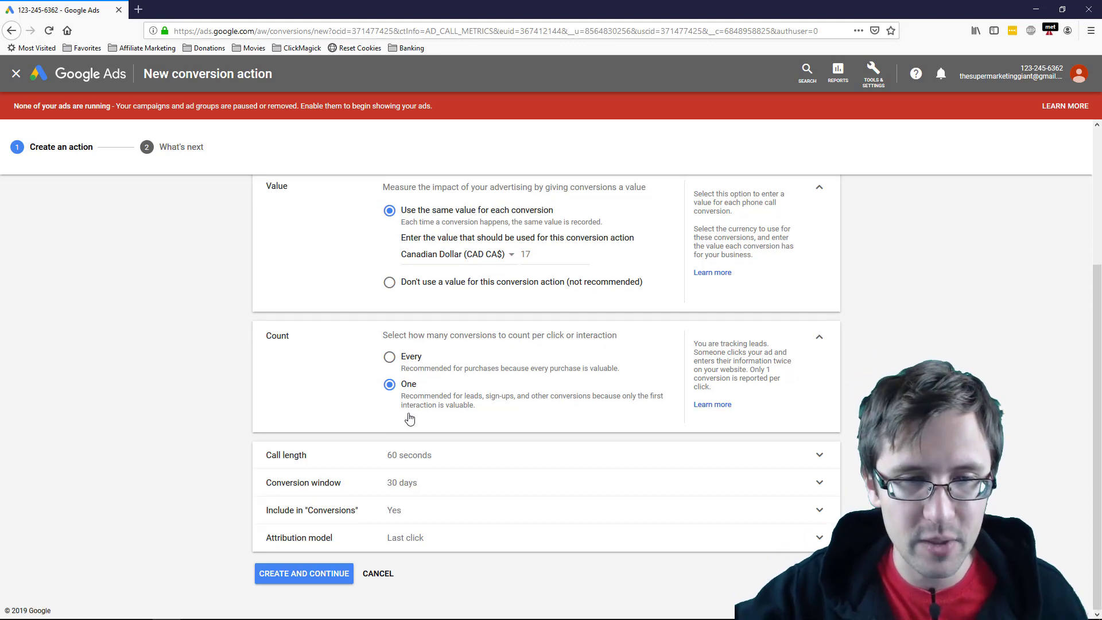
Step: Change the minimum call length from 60 to 100 seconds and review the remaining settings
left_click(401, 462)
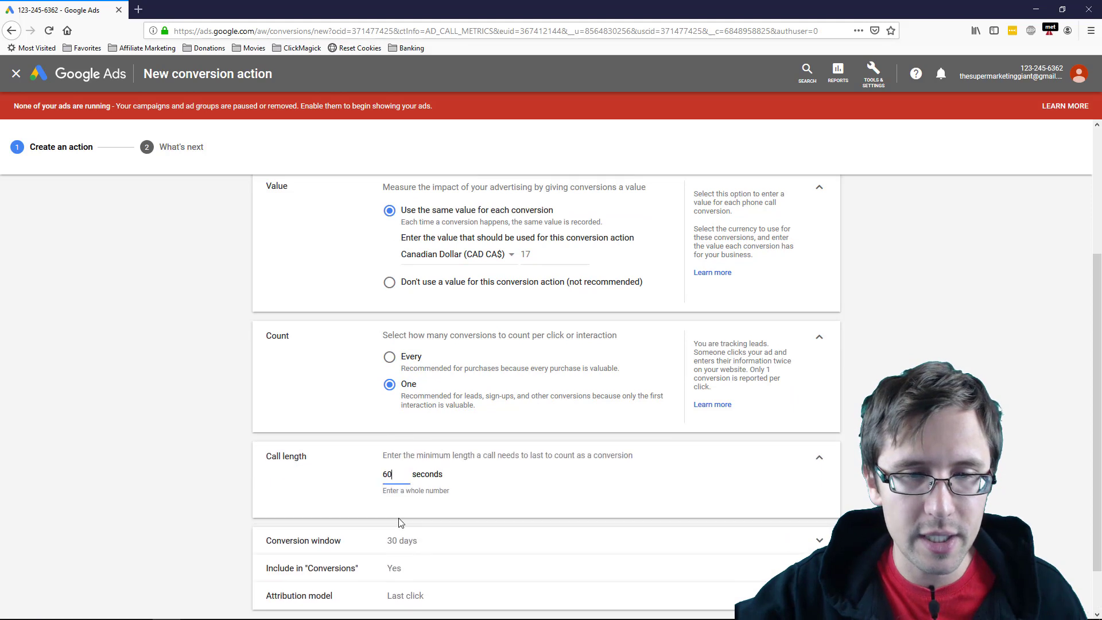
double_click(387, 474)
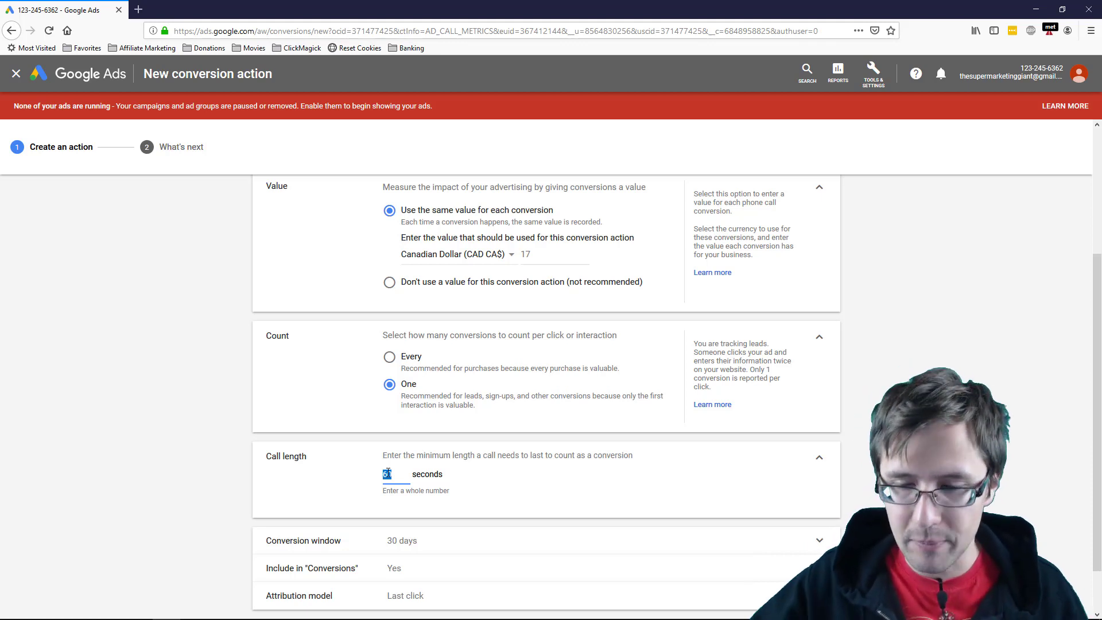
type("100")
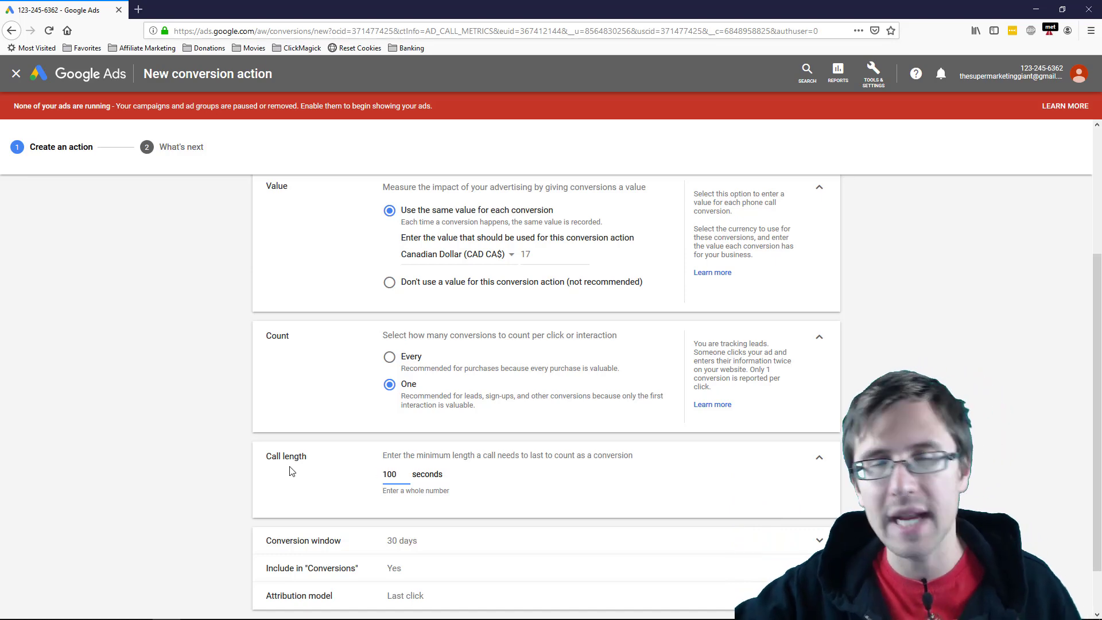
scroll(291, 470, "down", 2)
scroll(287, 469, "up", 3)
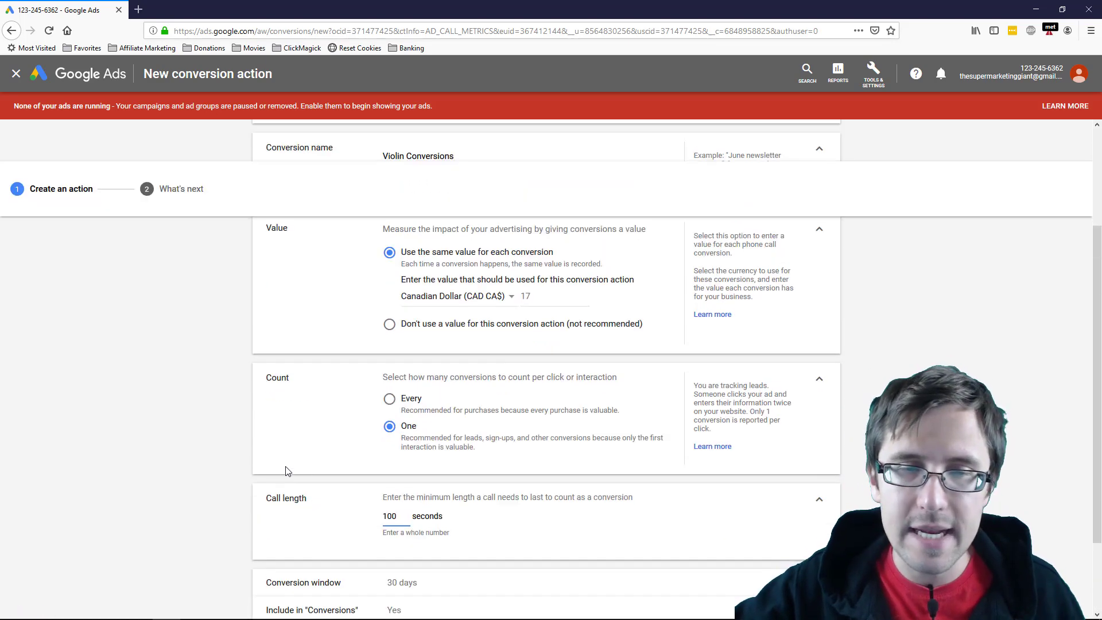
scroll(367, 480, "down", 1)
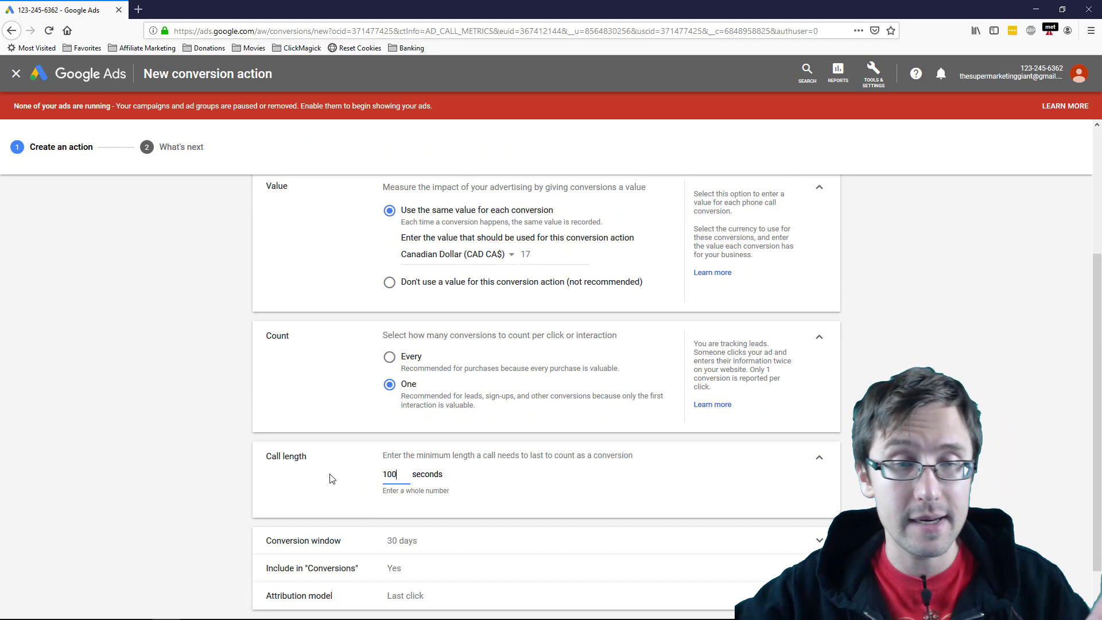
scroll(310, 433, "down", 2)
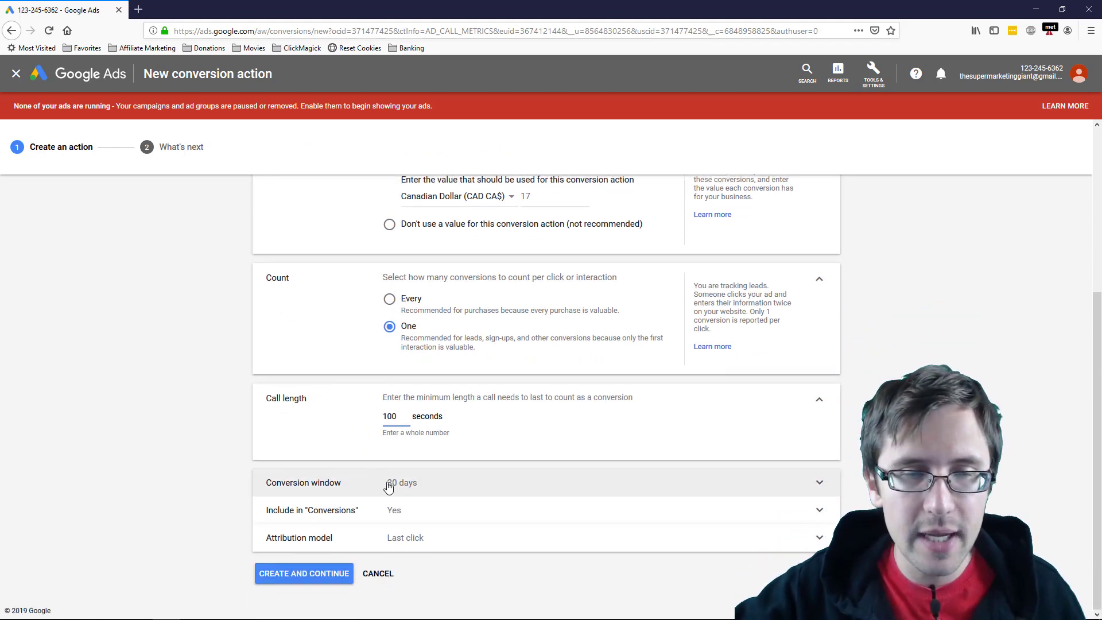
Step: Check the conversion window options and keep it at 30 days
left_click(388, 487)
scroll(258, 467, "down", 1)
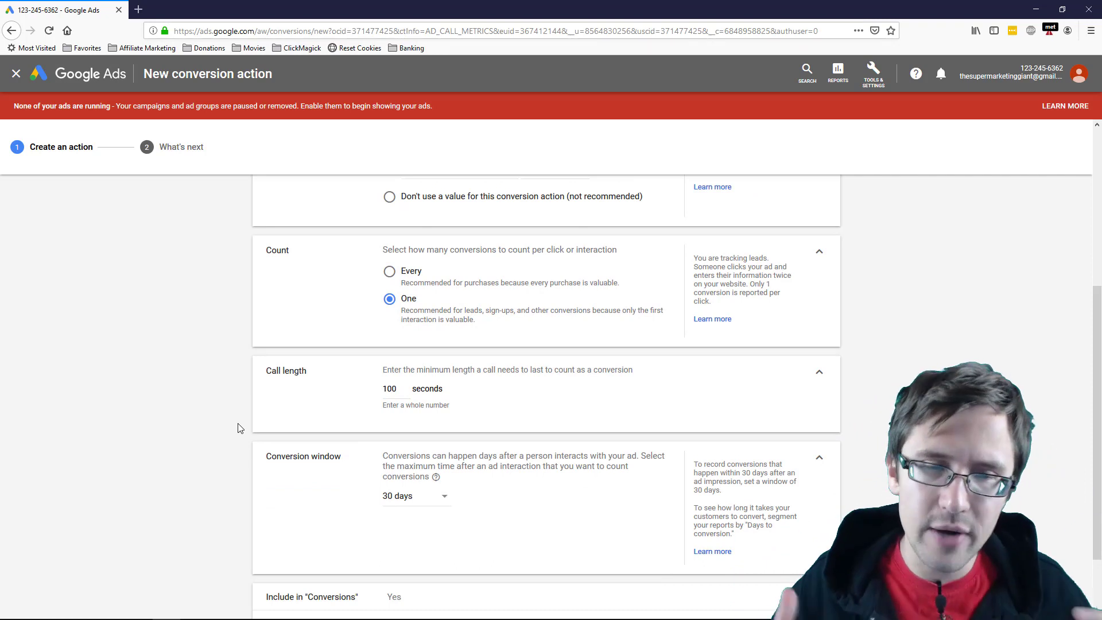
scroll(488, 505, "down", 1)
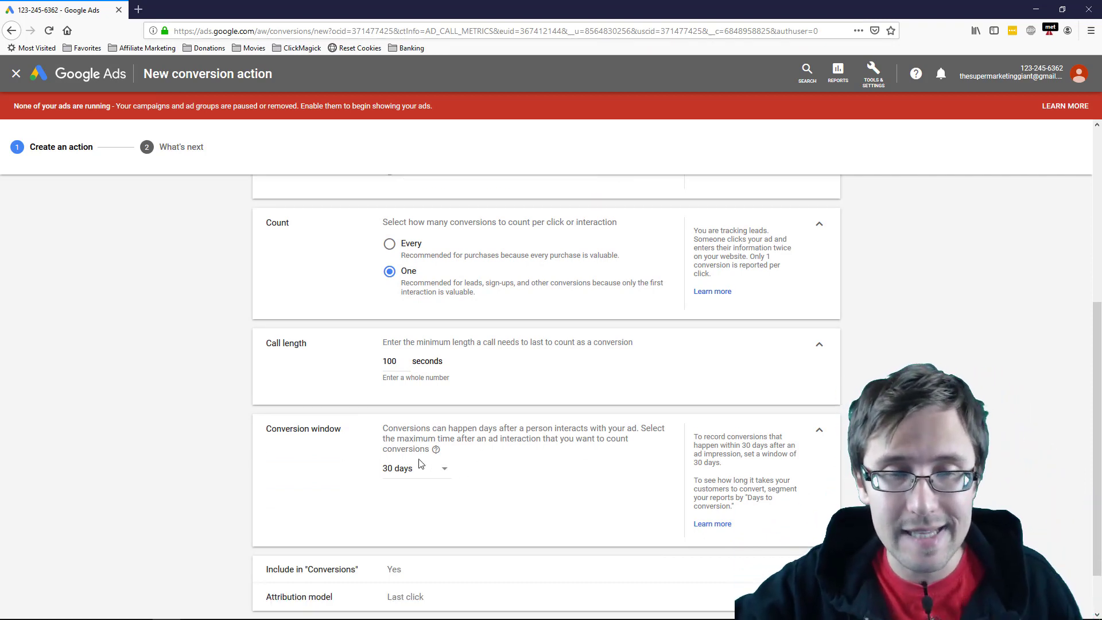
left_click(415, 474)
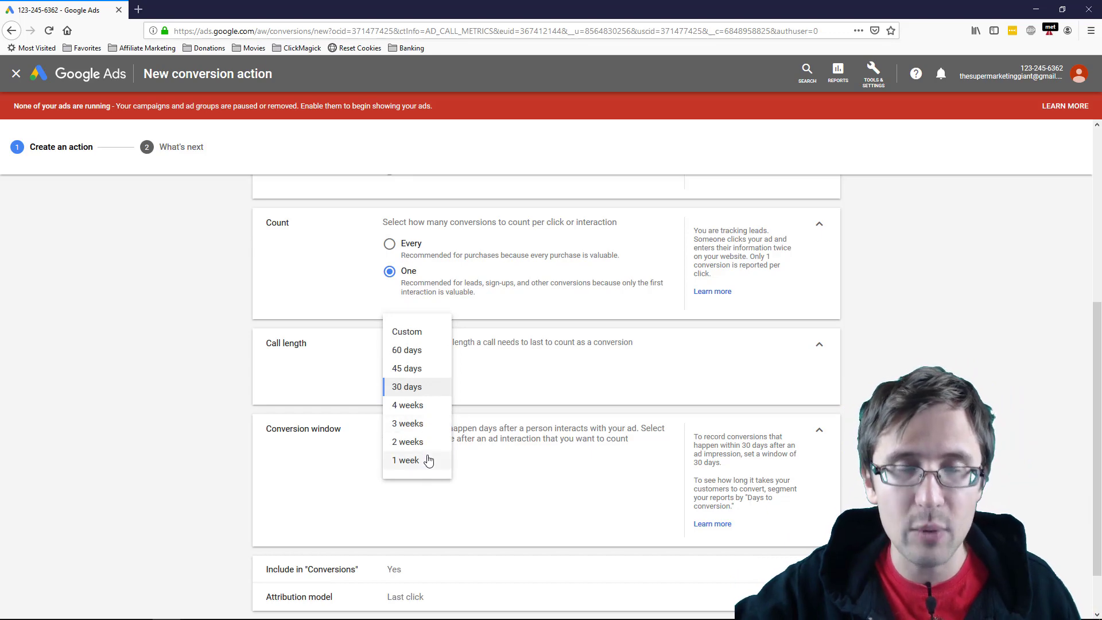
left_click(314, 478)
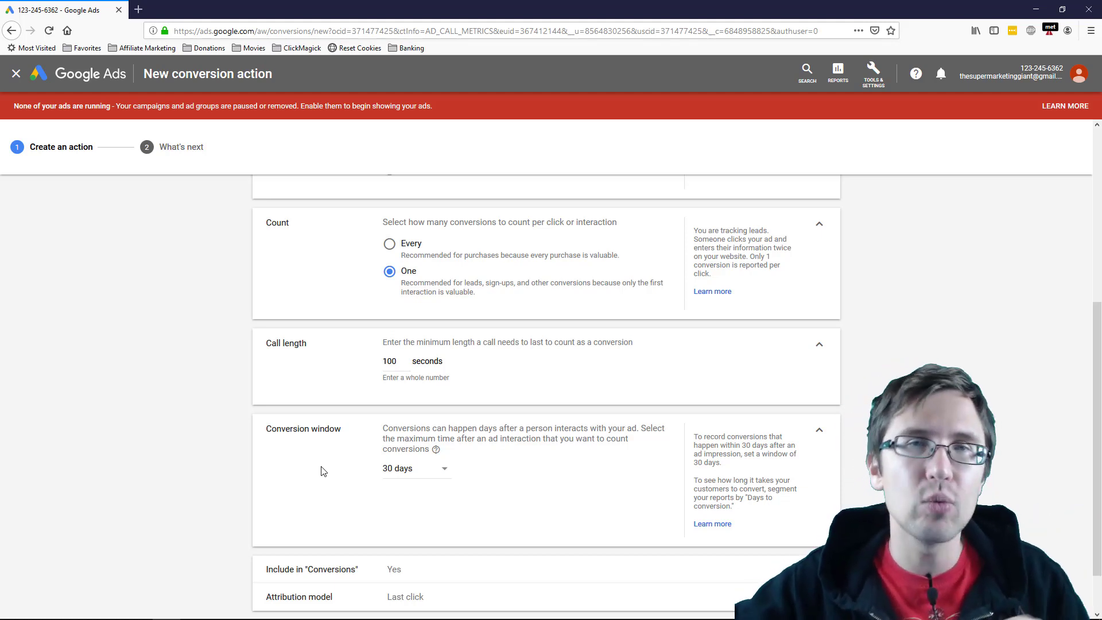
Step: Leave the action included in Conversions, with the box still checked
scroll(323, 470, "down", 2)
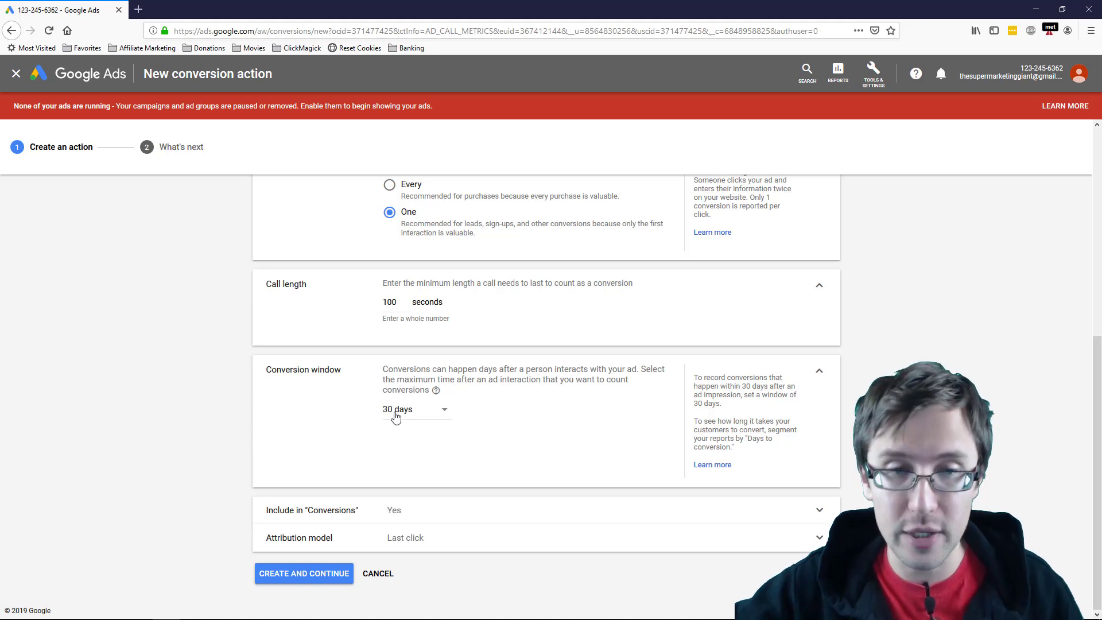
left_click(430, 512)
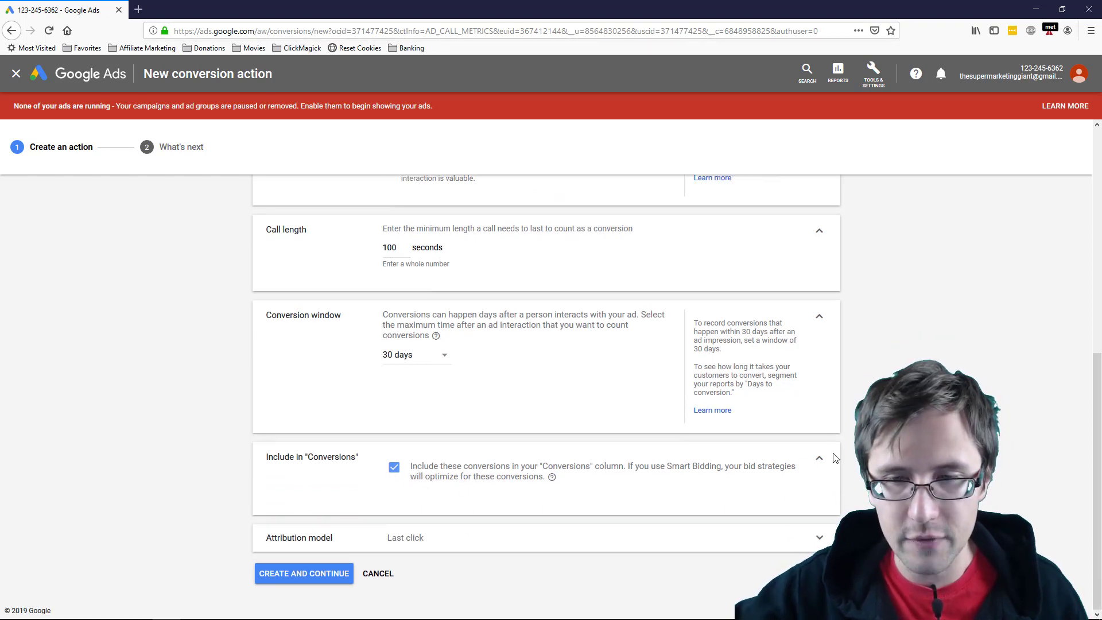
left_click(819, 459)
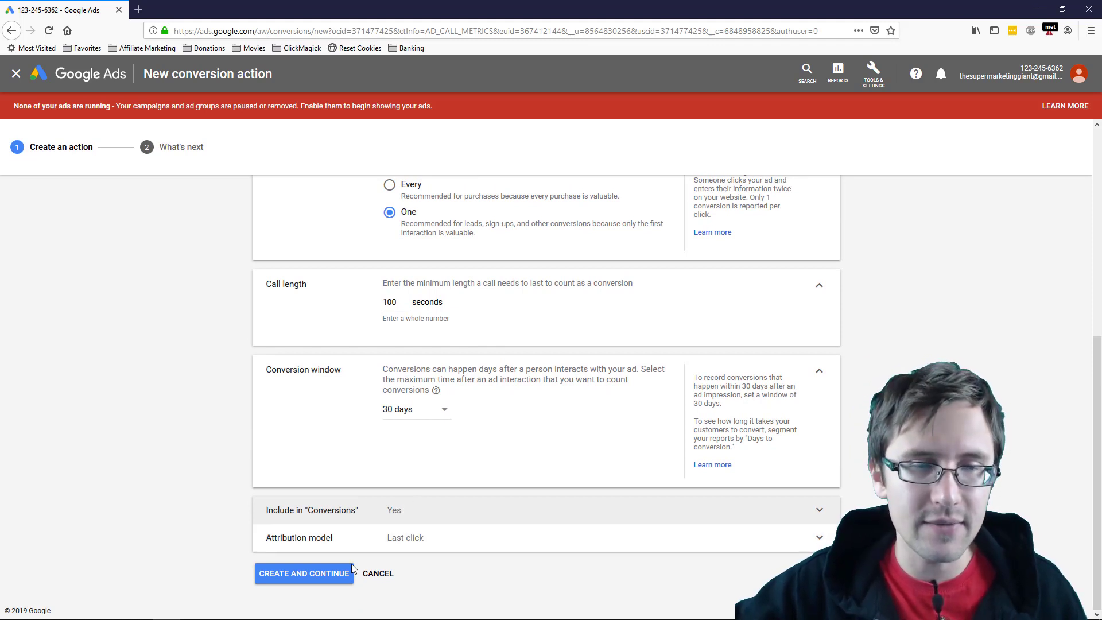
Step: Save Violin Conversions, check it beside Guitar and Piano, and go back to All campaigns
left_click(304, 575)
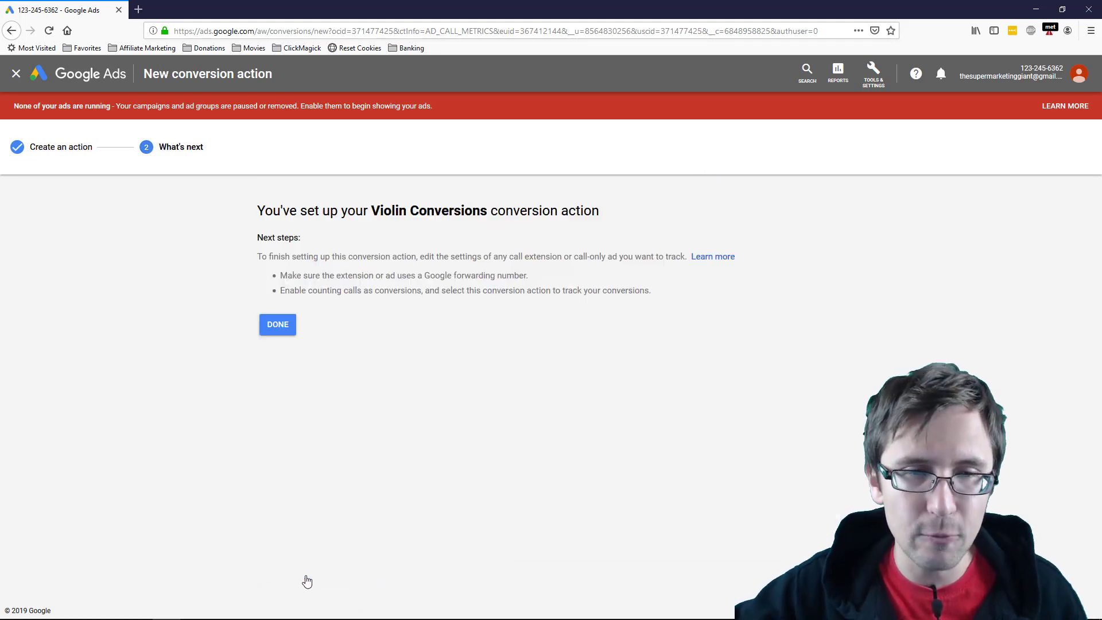
left_click(268, 326)
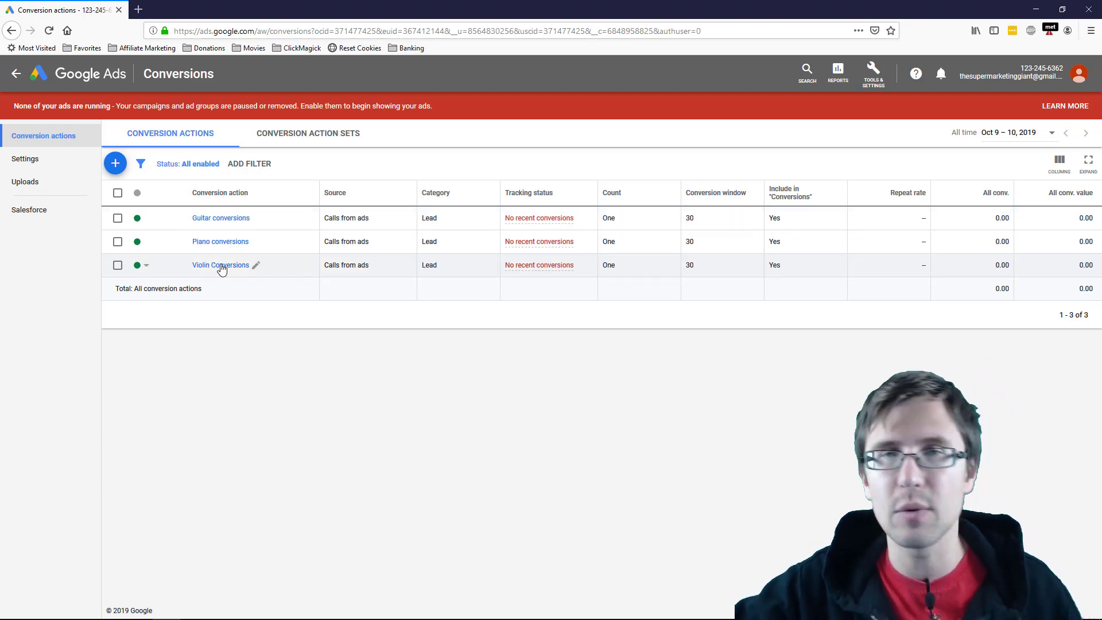
left_click(14, 74)
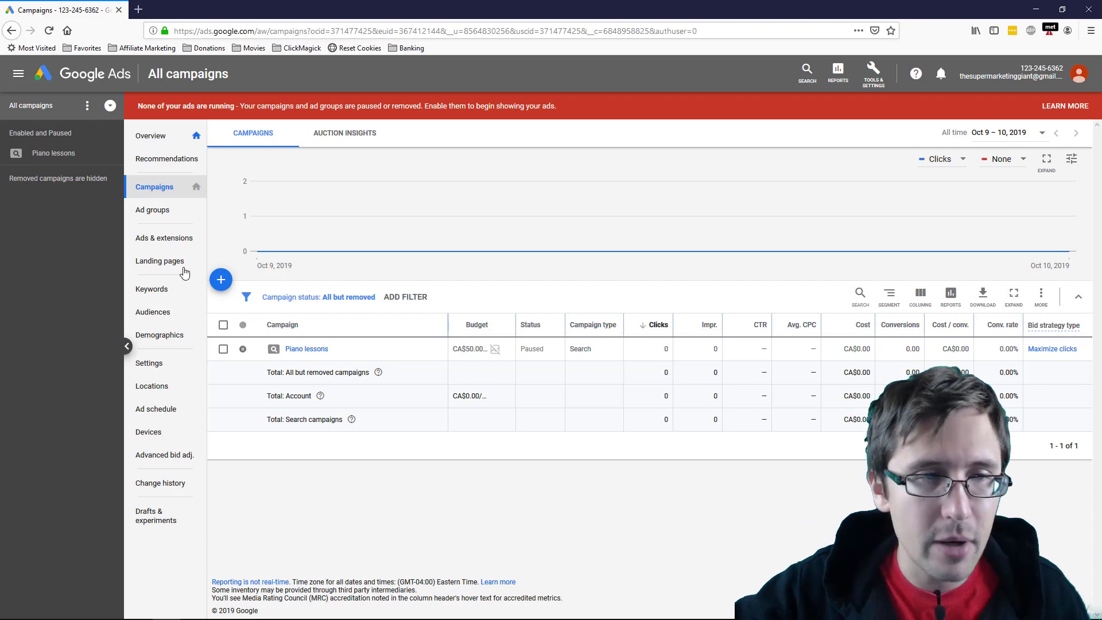
Step: Choose Violin Conversions as the Piano lessons call-only ad's conversion action, then cancel the edit
left_click(149, 244)
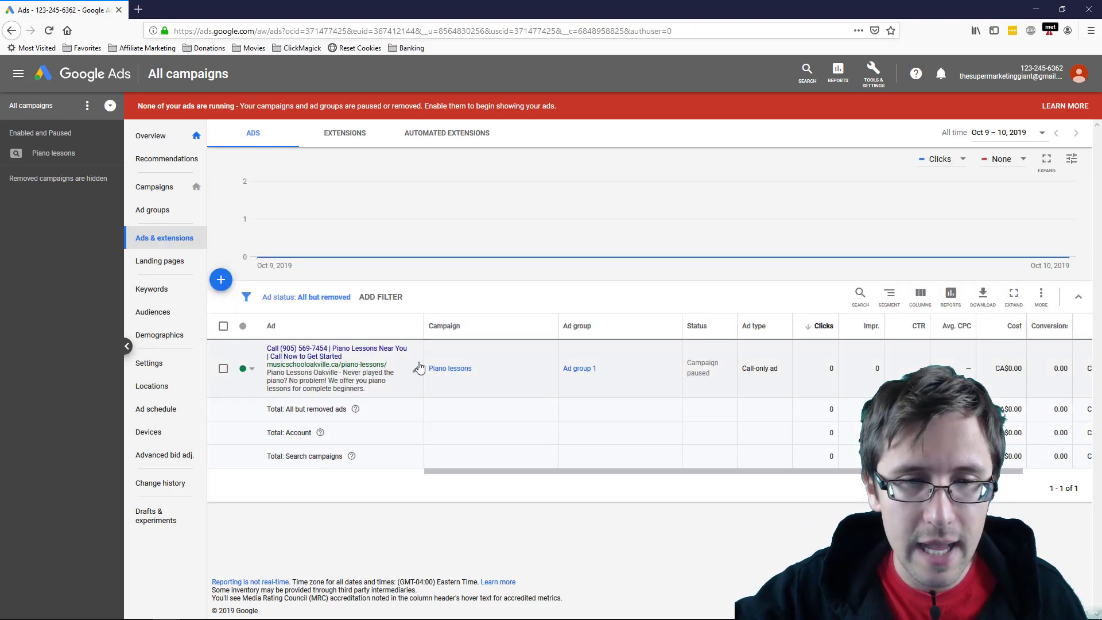
left_click(417, 370)
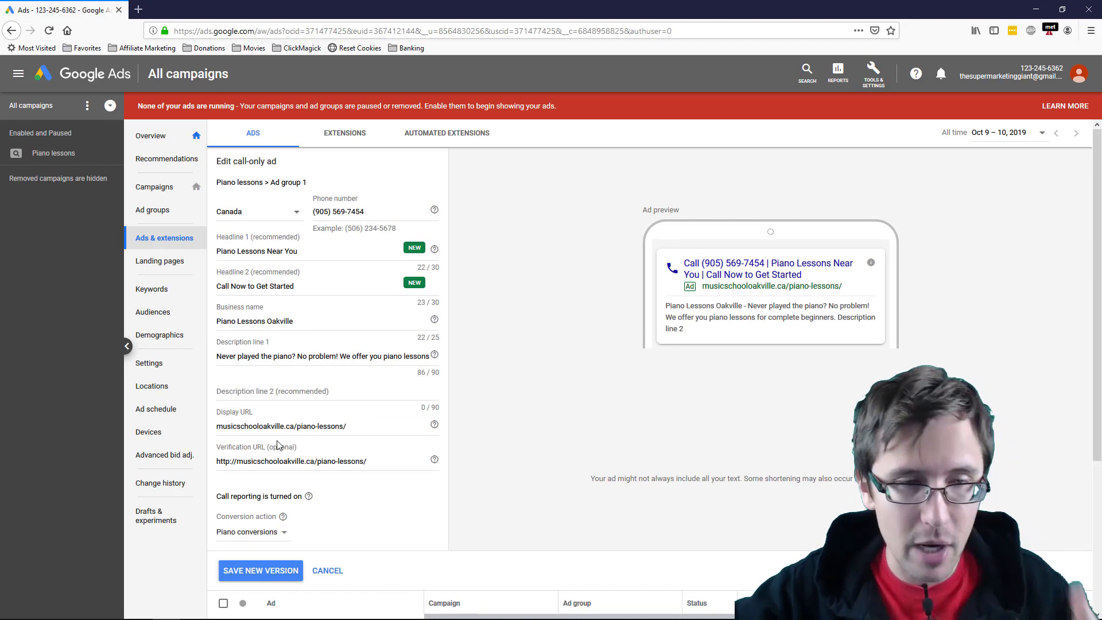
scroll(279, 458, "down", 1)
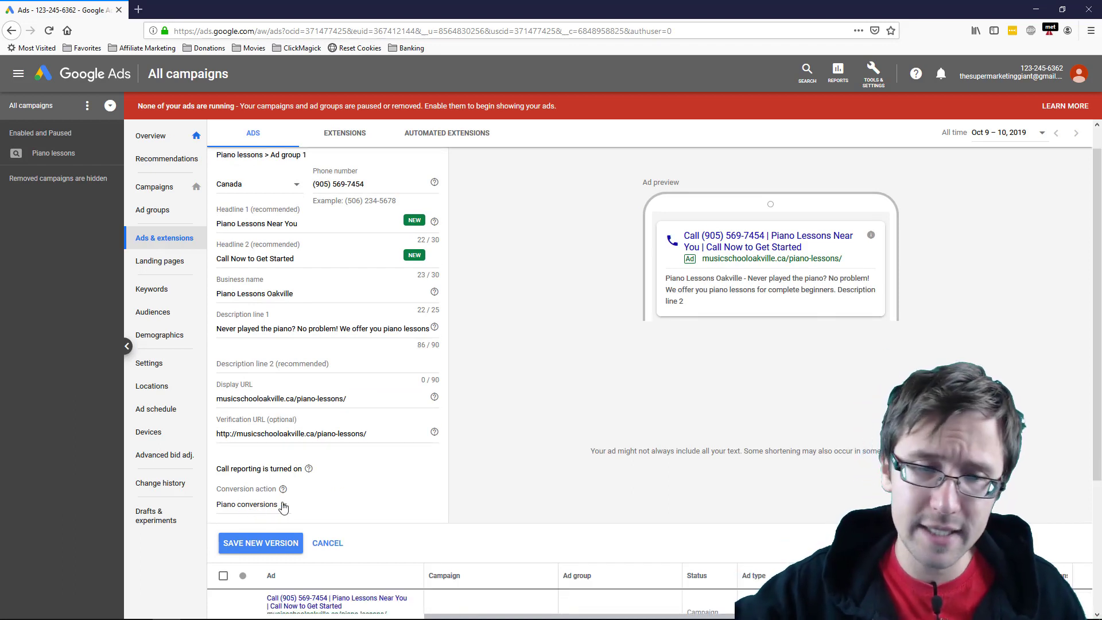
scroll(331, 501, "down", 1)
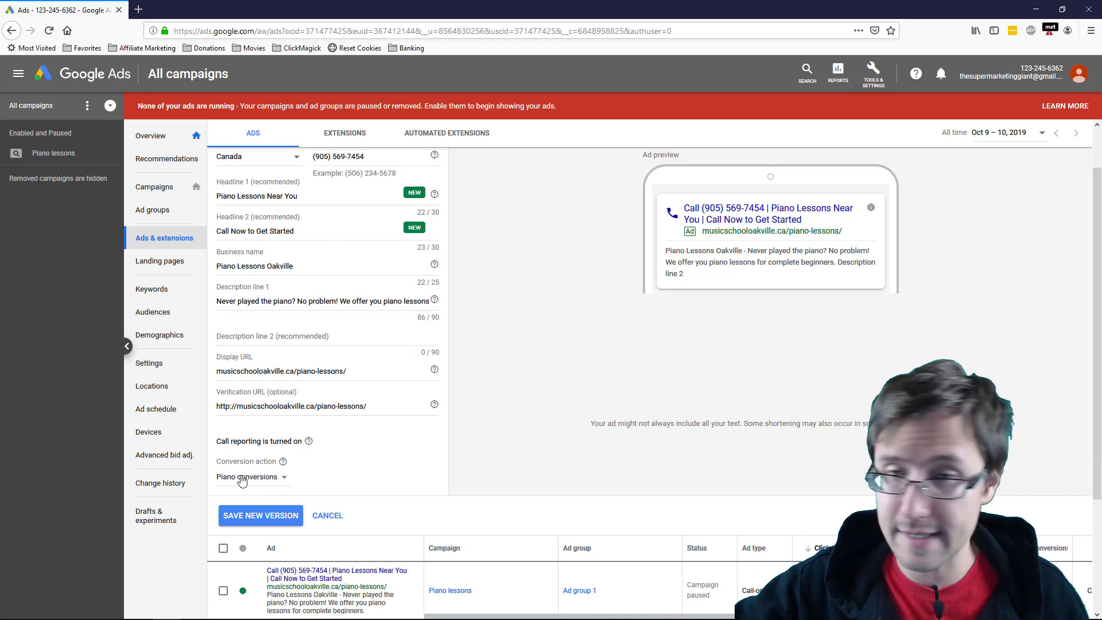
left_click(282, 479)
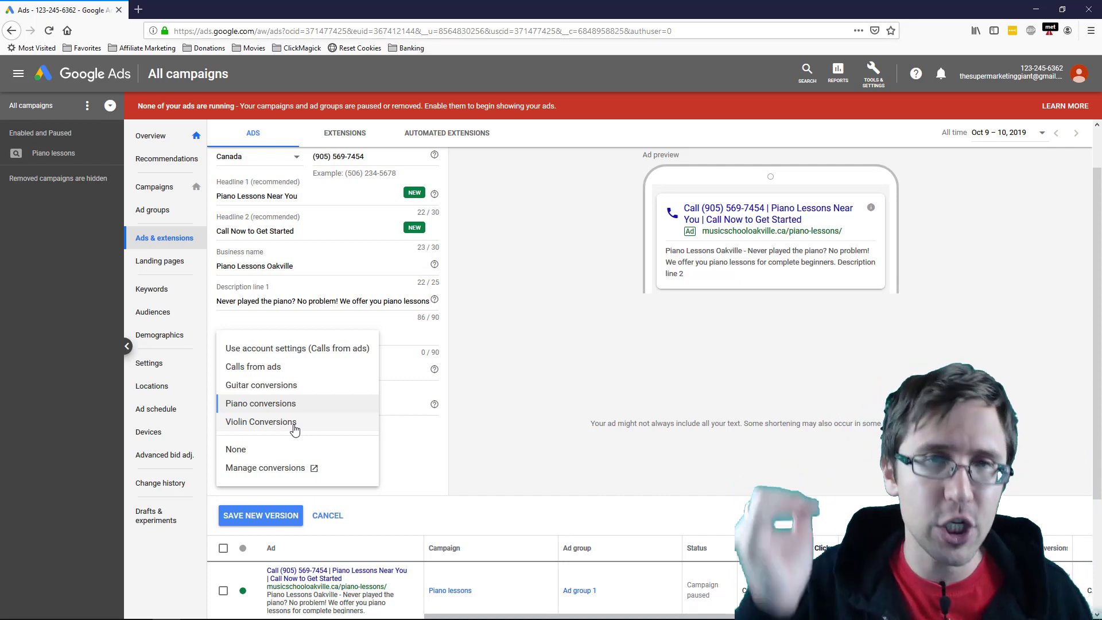
left_click(294, 422)
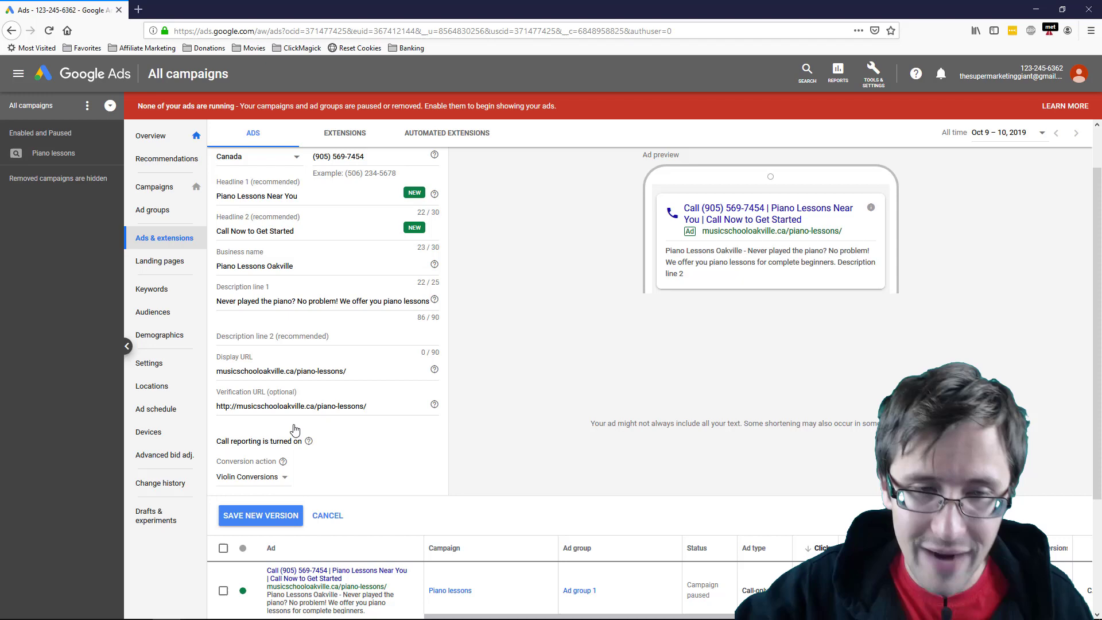
left_click(340, 515)
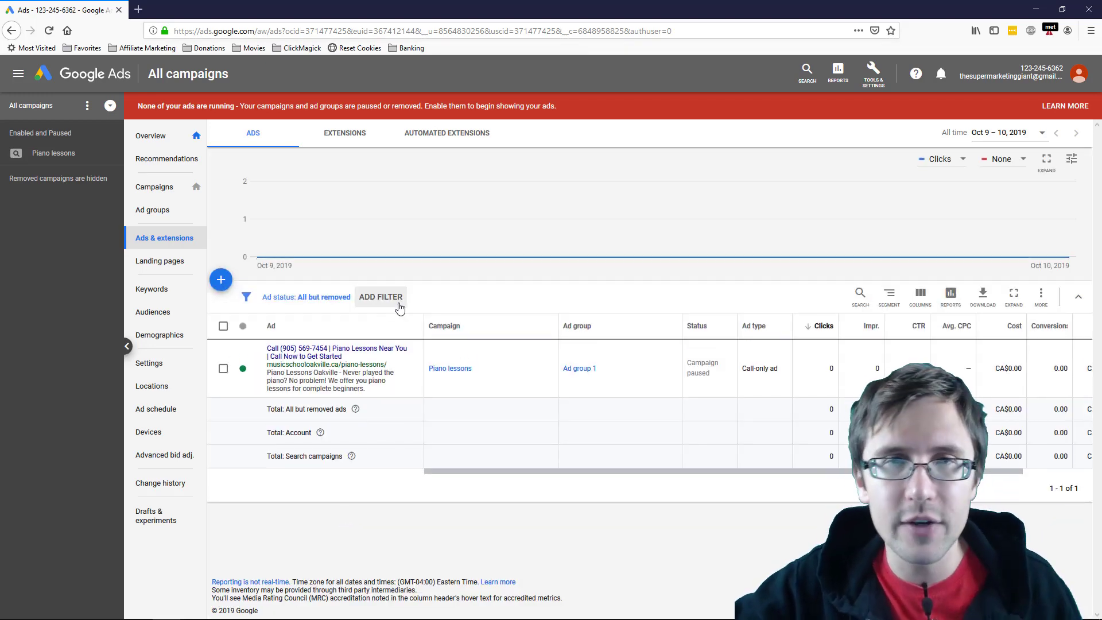